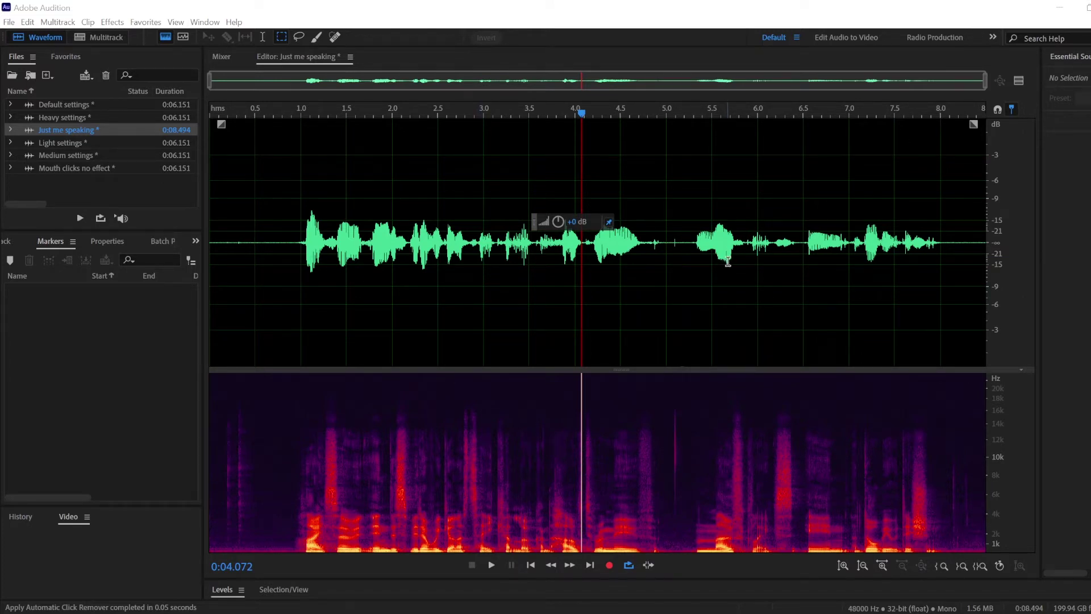
pyautogui.doubleClick(453, 242)
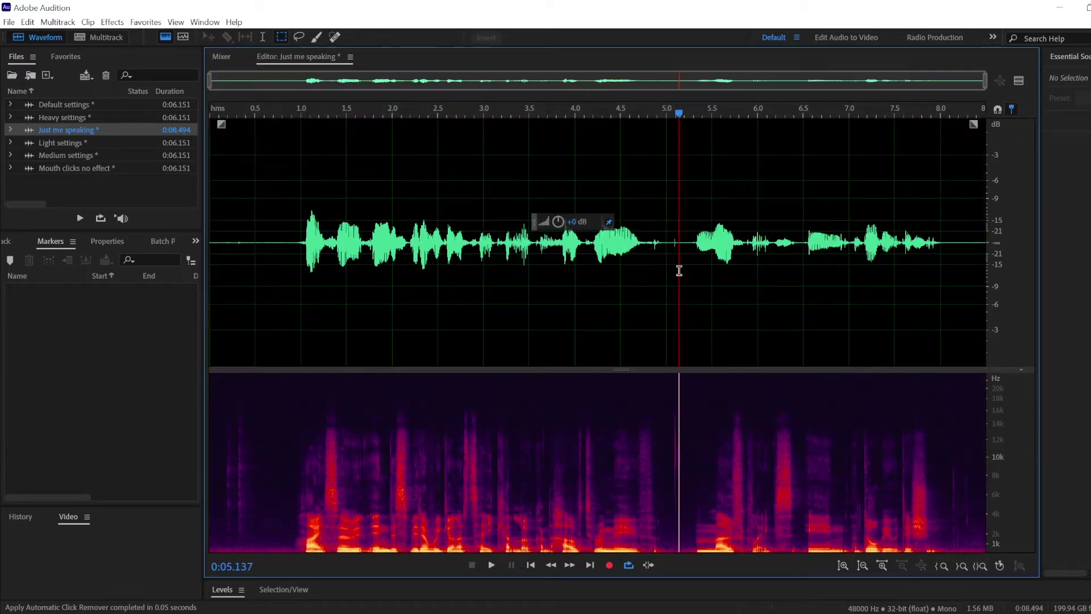
pyautogui.click(679, 267)
pyautogui.moveTo(667, 244); pyautogui.dragTo(680, 241)
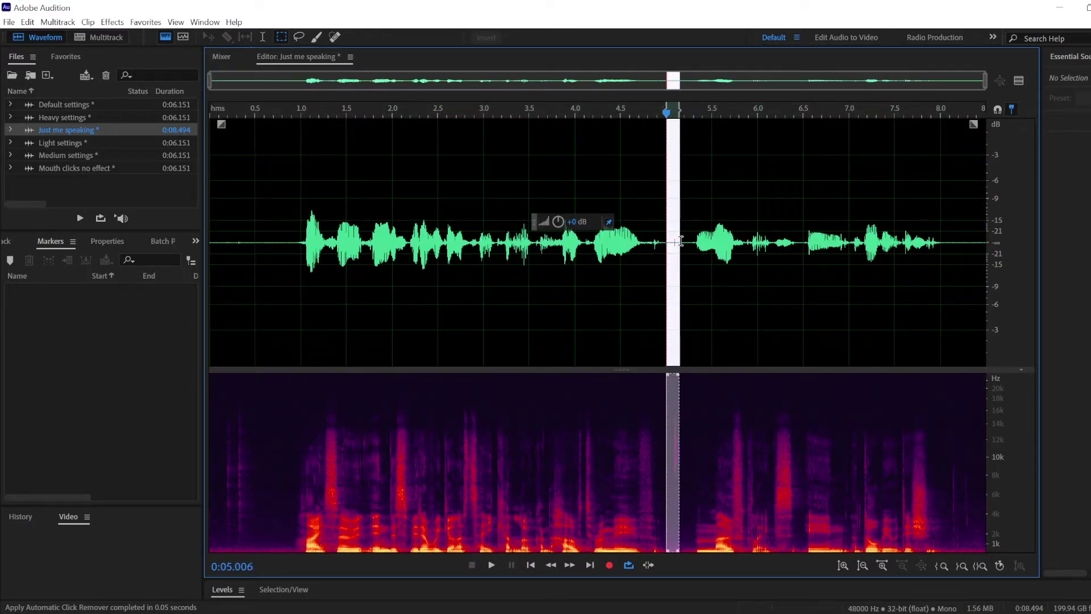
pyautogui.click(670, 242)
pyautogui.press('space')
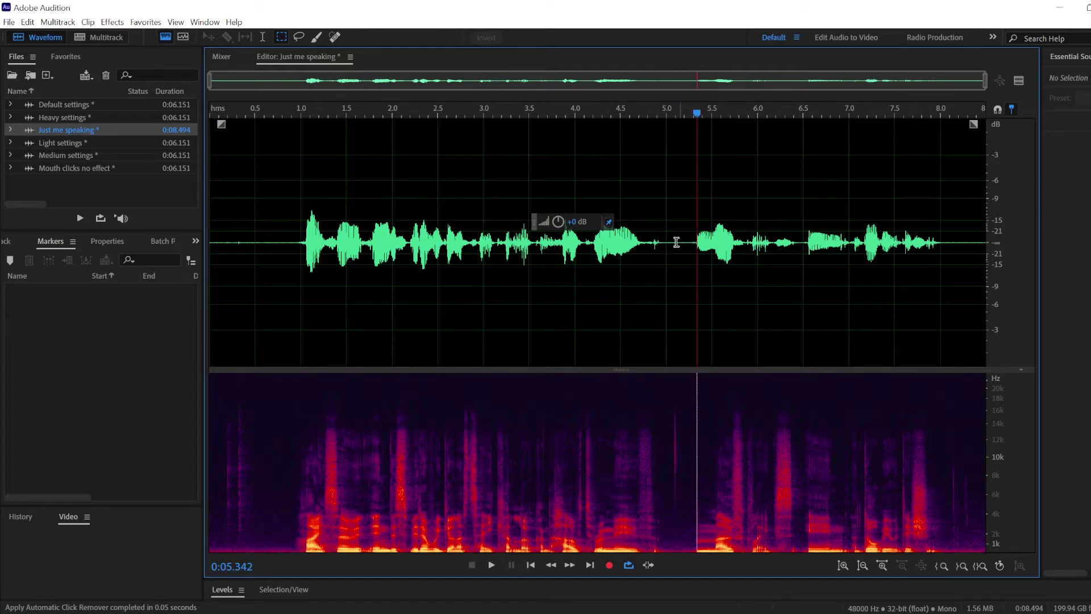
pyautogui.moveTo(681, 242); pyautogui.dragTo(672, 243)
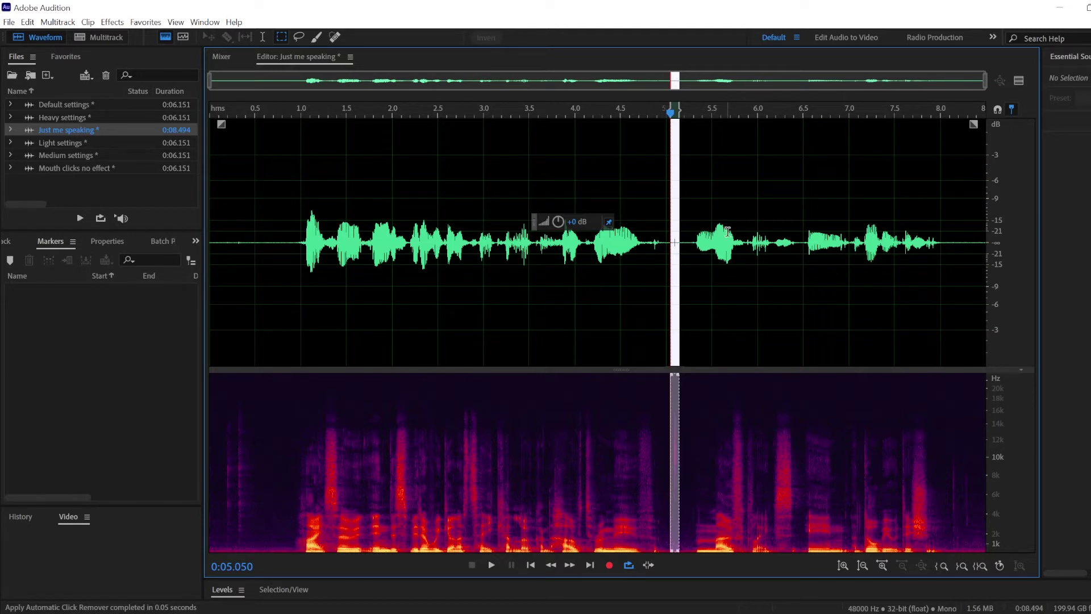
pyautogui.press('Delete')
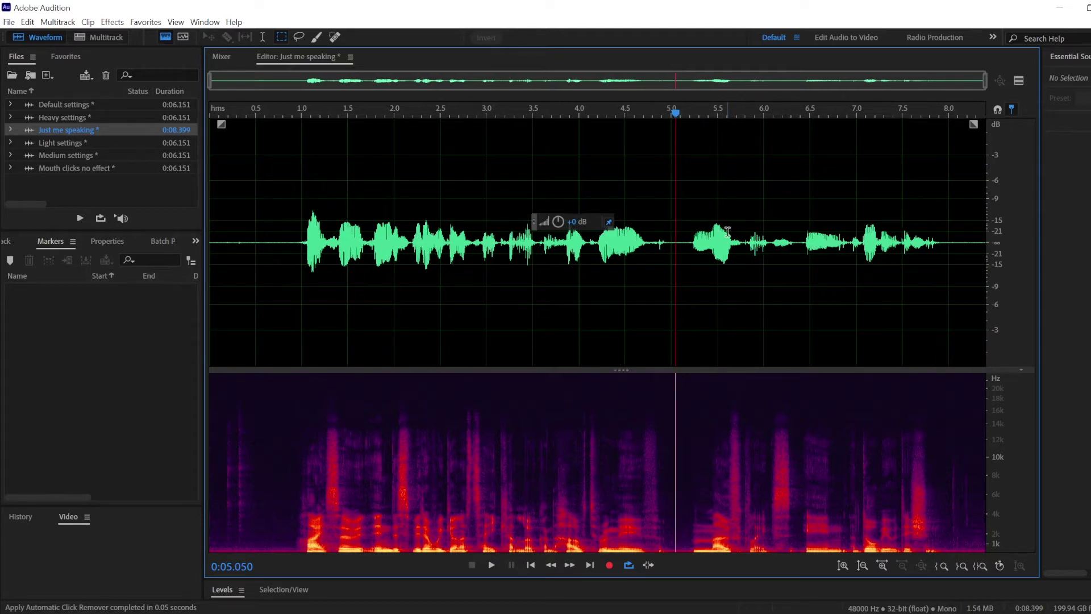
pyautogui.click(677, 234)
pyautogui.hotkey('ctrl', 'z')
pyautogui.click(637, 267)
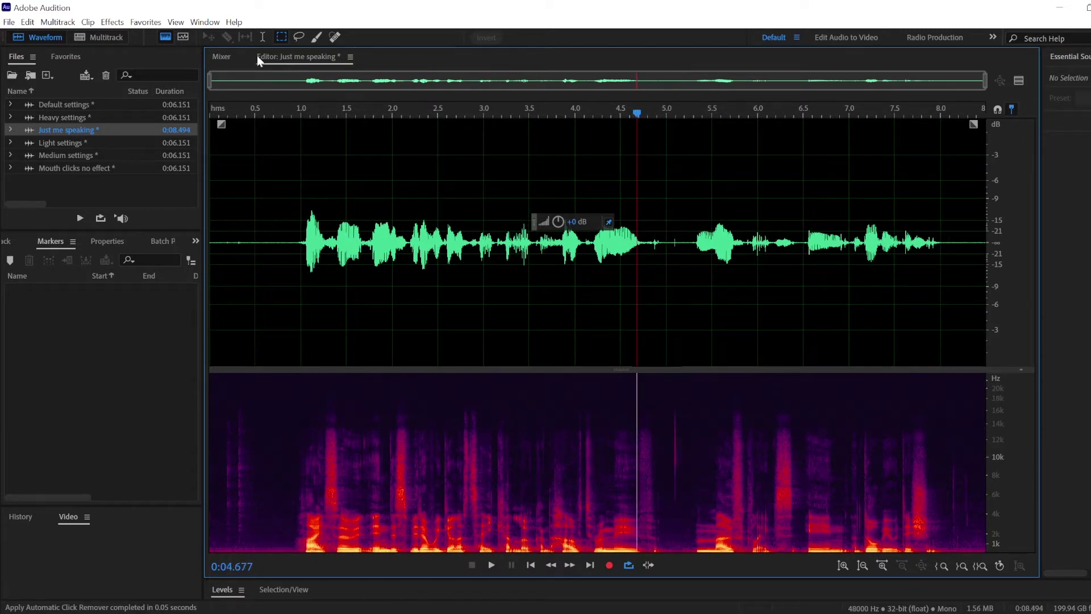
# Step: Select the whole recording and open Automatic Click Remover on (Default): Threshold 30, Complexity 16
pyautogui.doubleClick(430, 183)
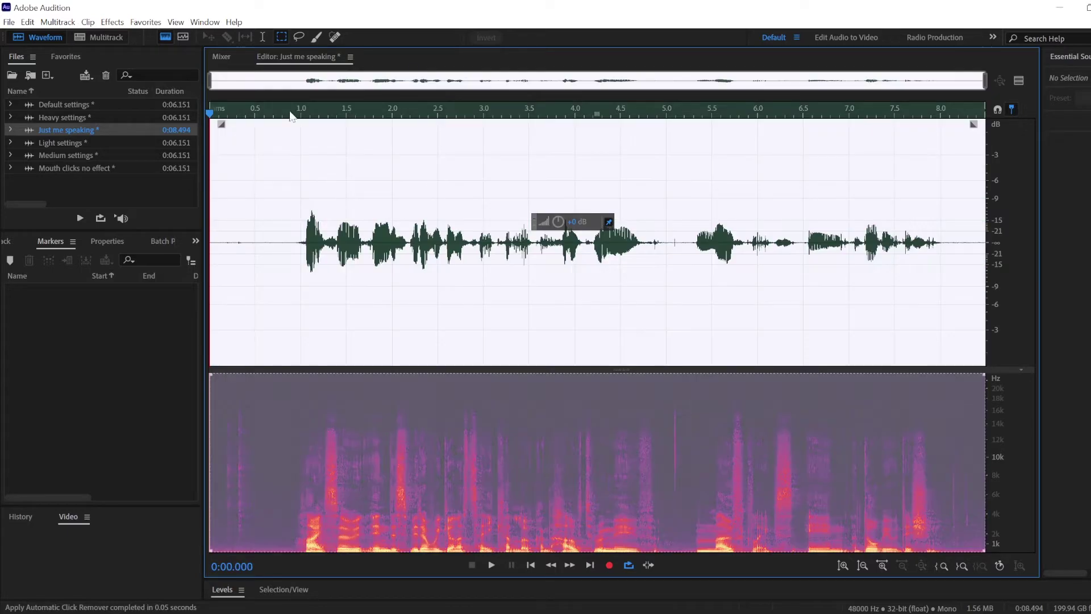
pyautogui.click(114, 22)
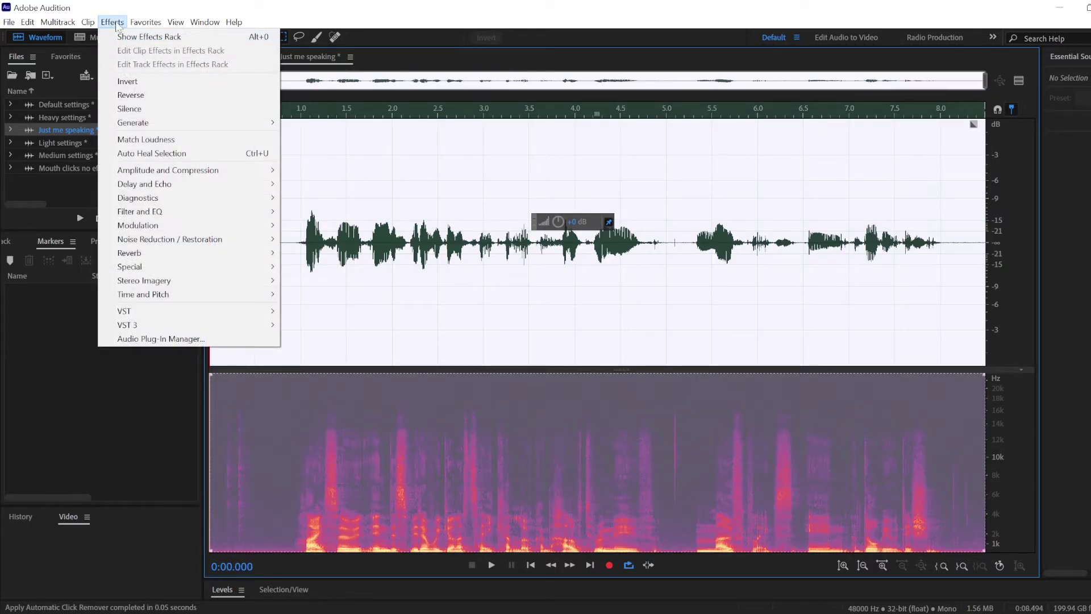
pyautogui.moveTo(194, 244)
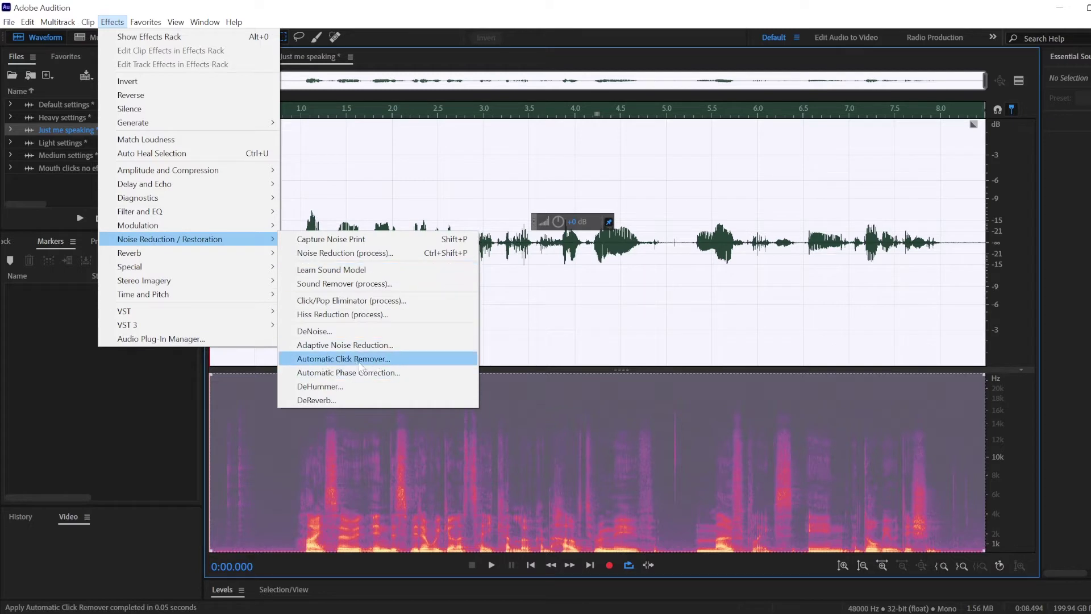
pyautogui.click(356, 362)
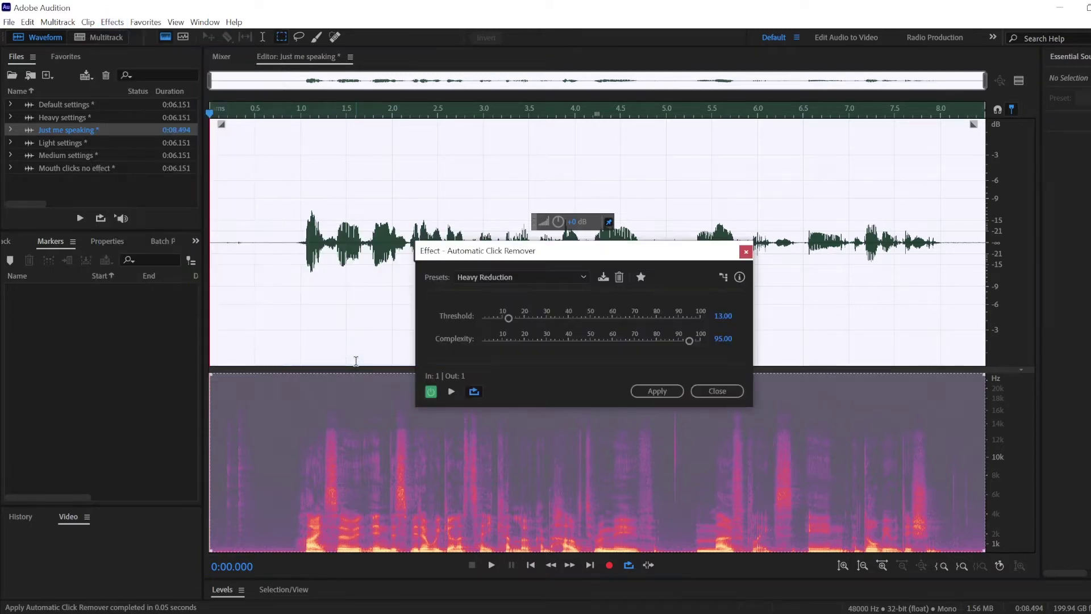
pyautogui.click(531, 277)
pyautogui.click(488, 289)
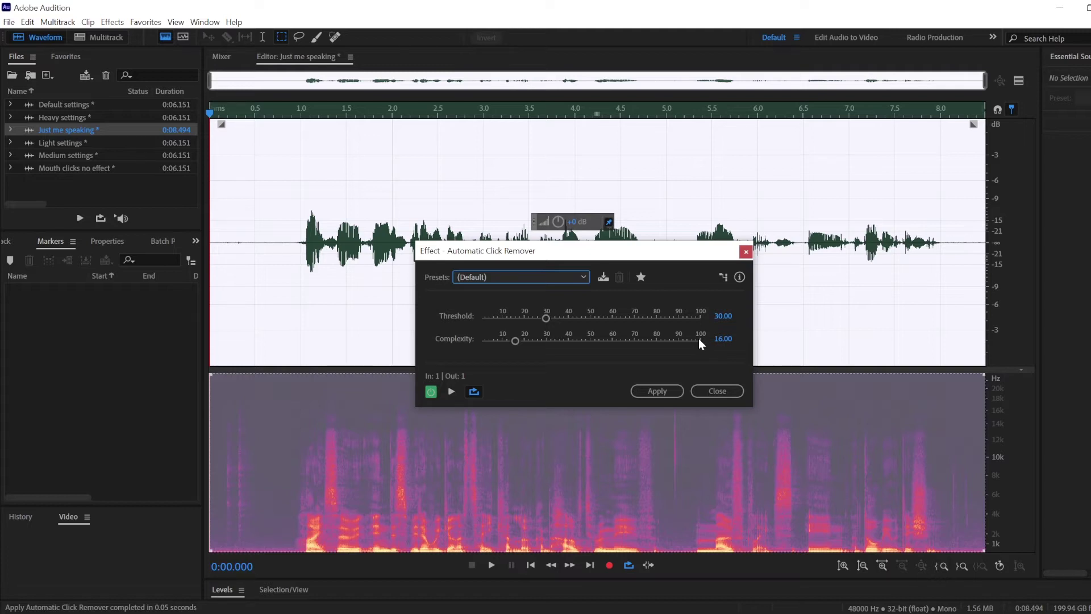
# Step: Reposition the Automatic Click Remover window and review its presets, keeping (Default)
pyautogui.moveTo(516, 251); pyautogui.dragTo(476, 218)
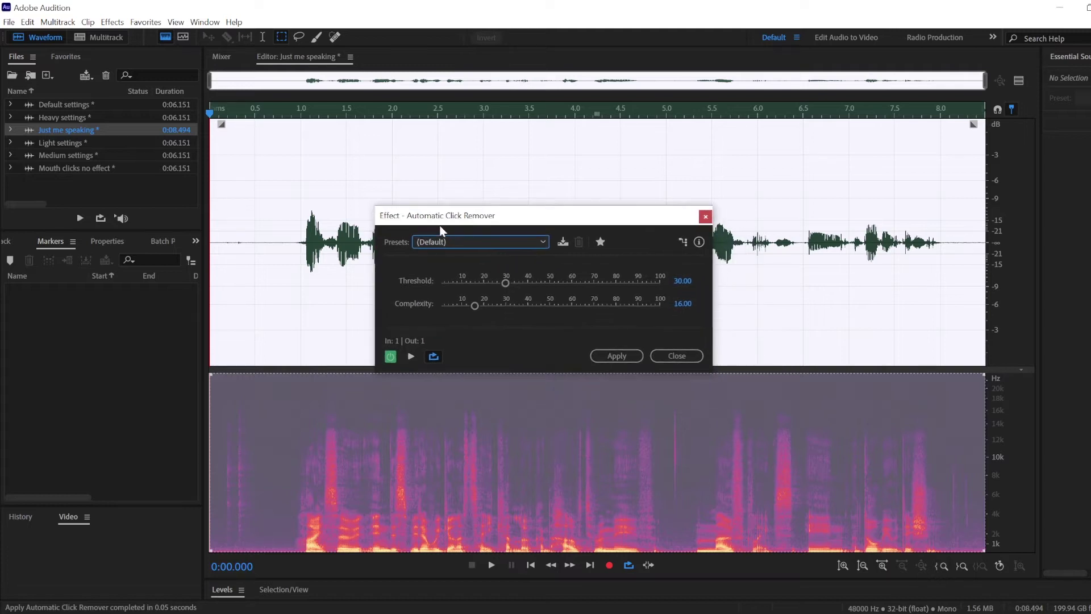
pyautogui.click(435, 242)
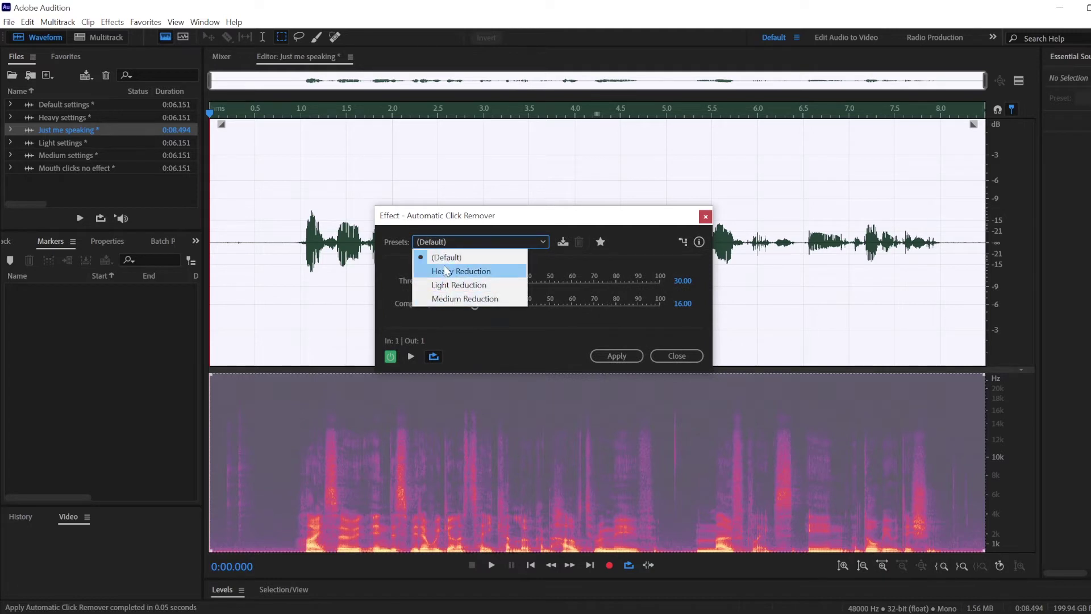
pyautogui.click(537, 333)
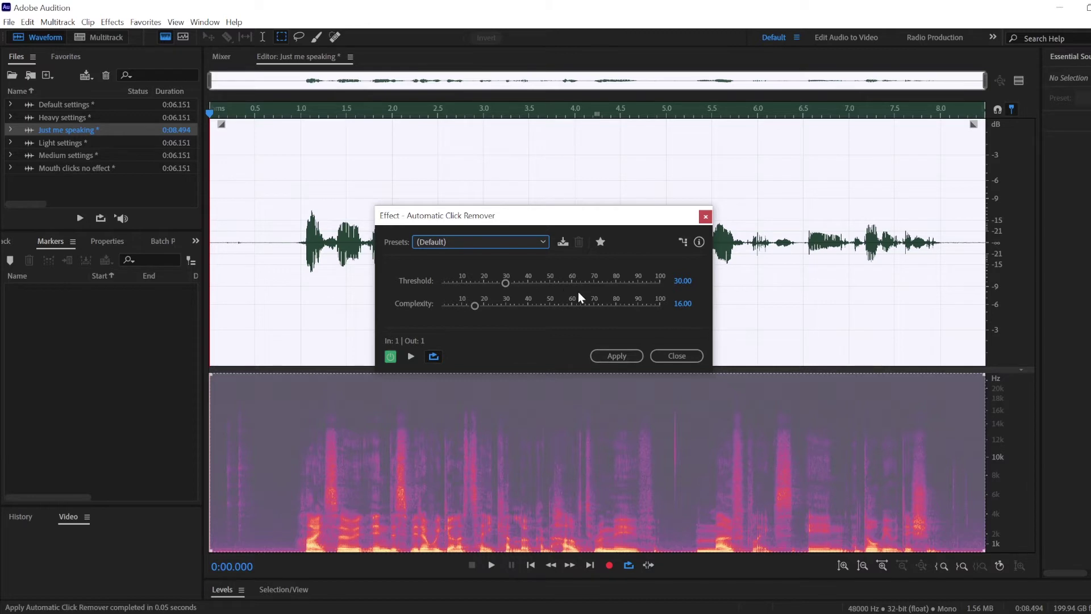
pyautogui.moveTo(515, 225); pyautogui.dragTo(555, 328)
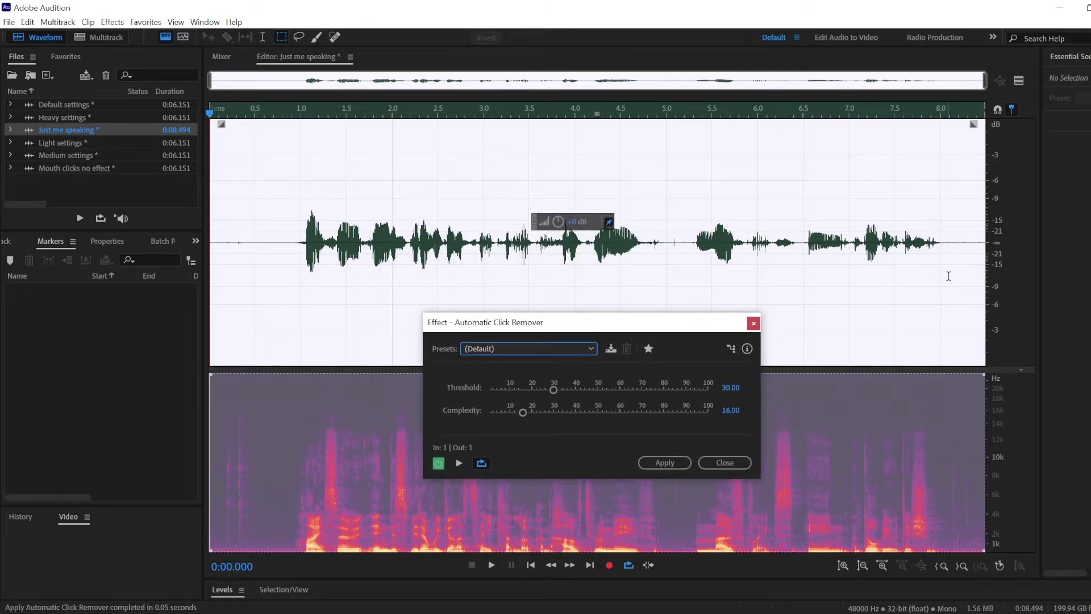
pyautogui.click(473, 346)
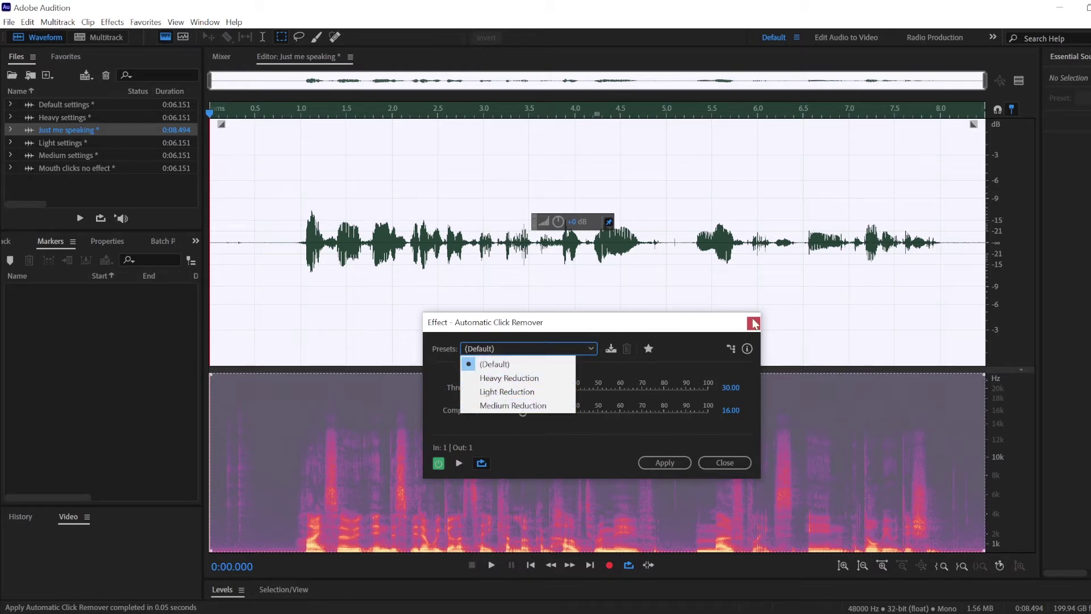
pyautogui.moveTo(739, 322); pyautogui.dragTo(720, 242)
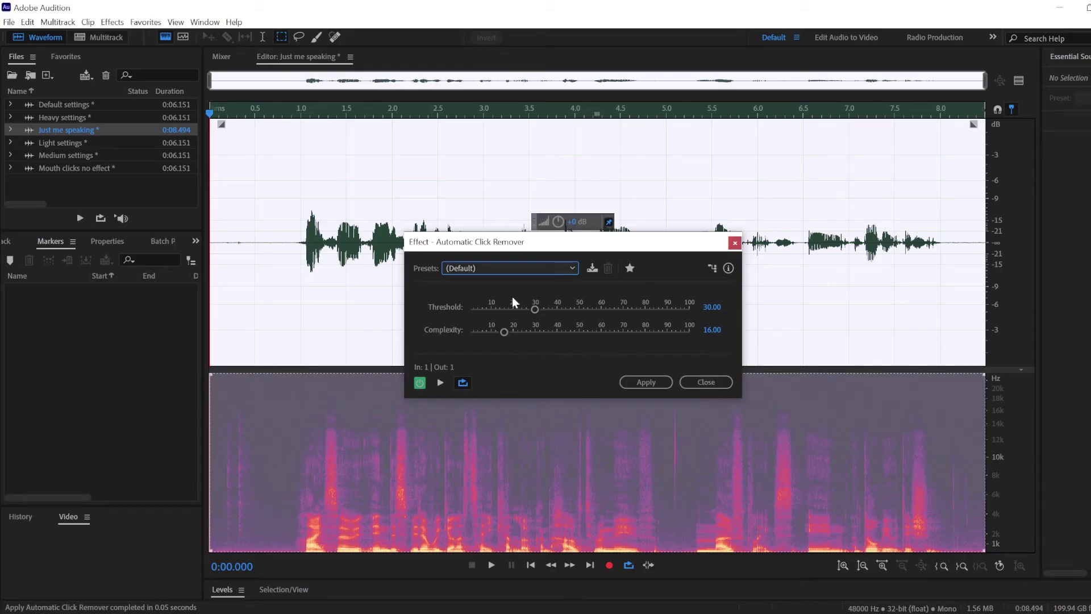
# Step: Close the Automatic Click Remover unapplied and select a short slice just before 4.44 seconds
pyautogui.click(706, 382)
pyautogui.click(657, 266)
pyautogui.click(615, 241)
pyautogui.moveTo(615, 242); pyautogui.dragTo(604, 244)
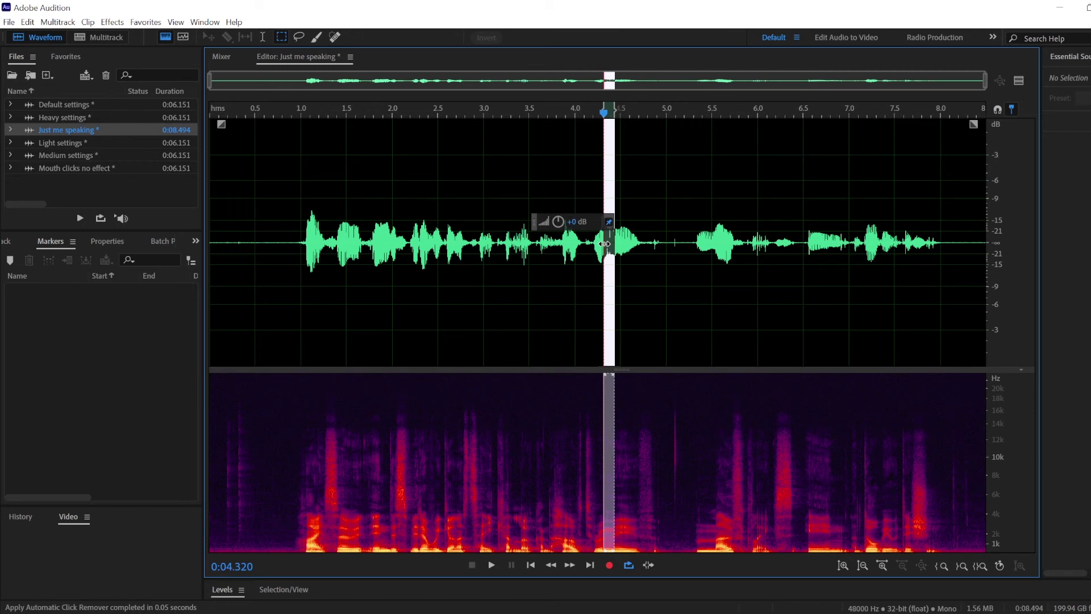
# Step: Reselect a narrow slice around 4.37 seconds where the mouth click sits
pyautogui.click(616, 244)
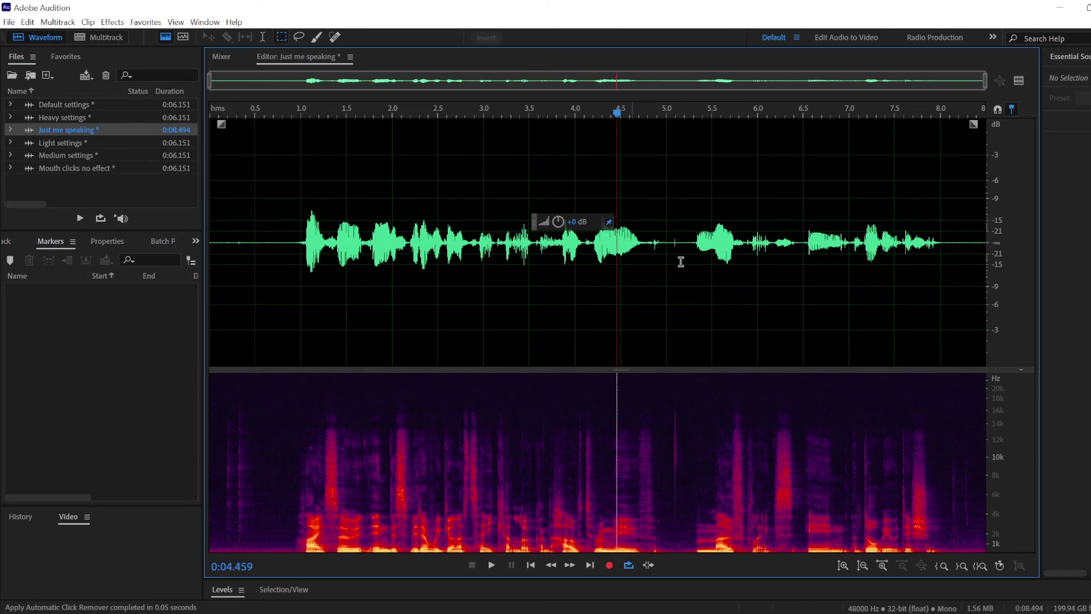
pyautogui.click(674, 245)
pyautogui.click(677, 243)
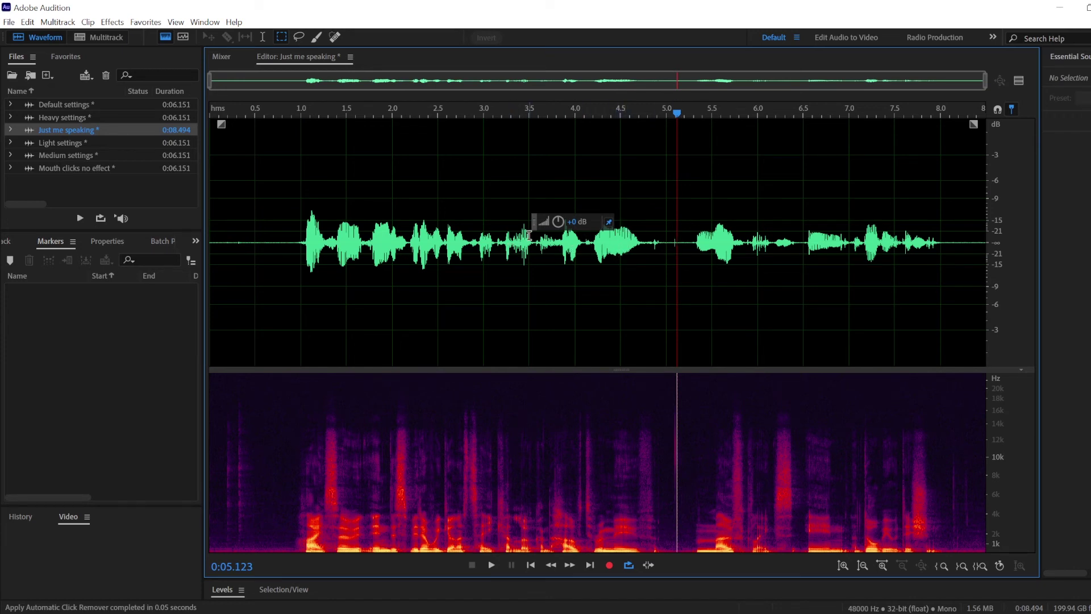
pyautogui.moveTo(609, 242); pyautogui.dragTo(615, 242)
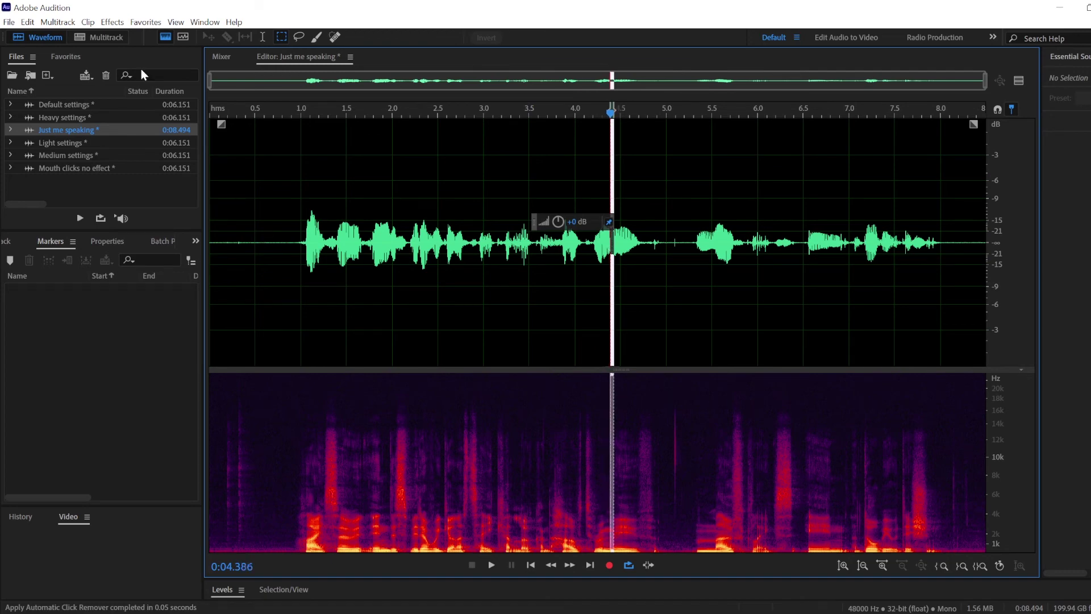
# Step: Reopen the Automatic Click Remover and try its Heavy Reduction preset
pyautogui.click(112, 22)
pyautogui.moveTo(207, 241)
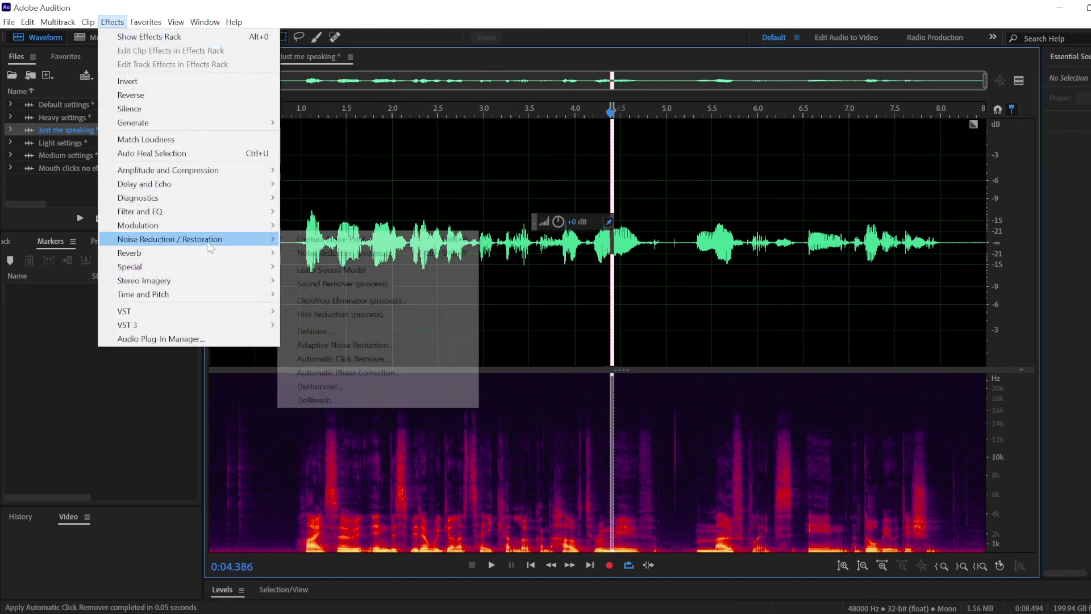
pyautogui.click(376, 359)
pyautogui.click(455, 267)
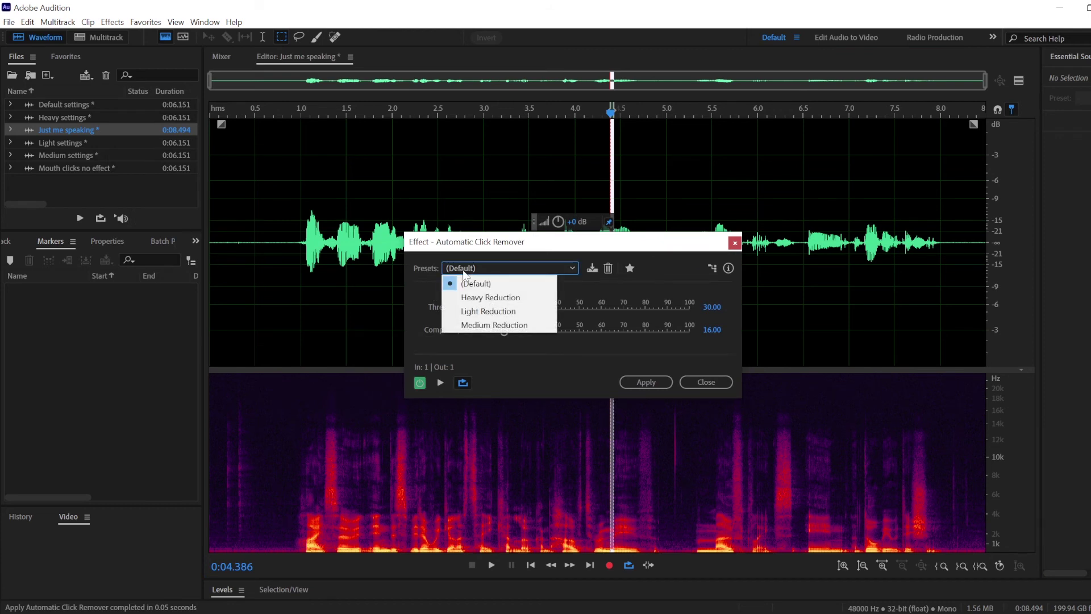
pyautogui.click(542, 296)
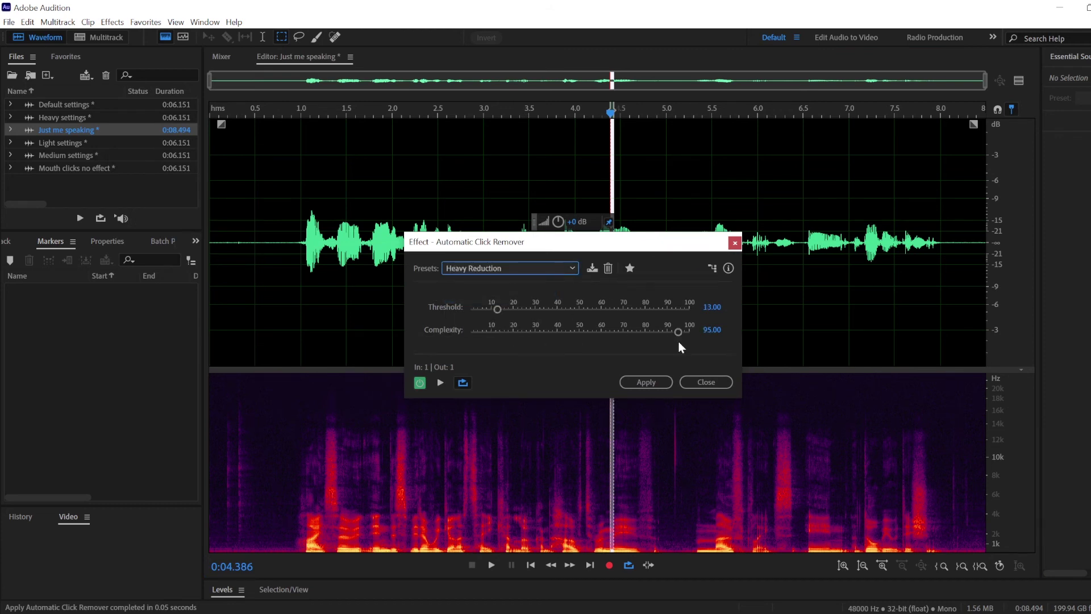
# Step: Revert to the (Default) preset and select the whole recording with Ctrl+A
pyautogui.click(562, 267)
pyautogui.click(489, 282)
pyautogui.hotkey('ctrl', 'a')
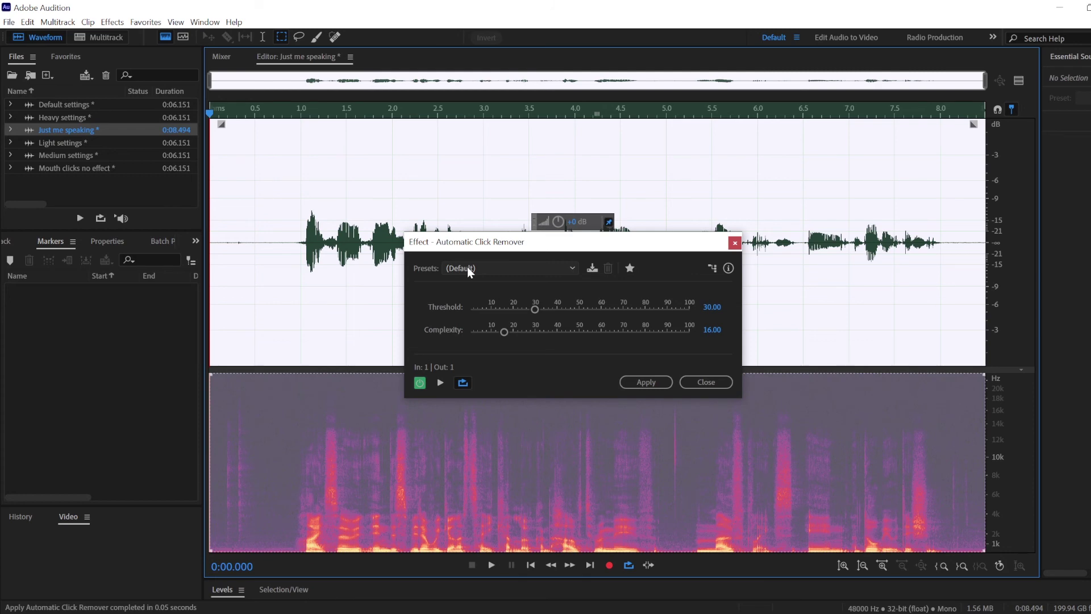
pyautogui.click(645, 381)
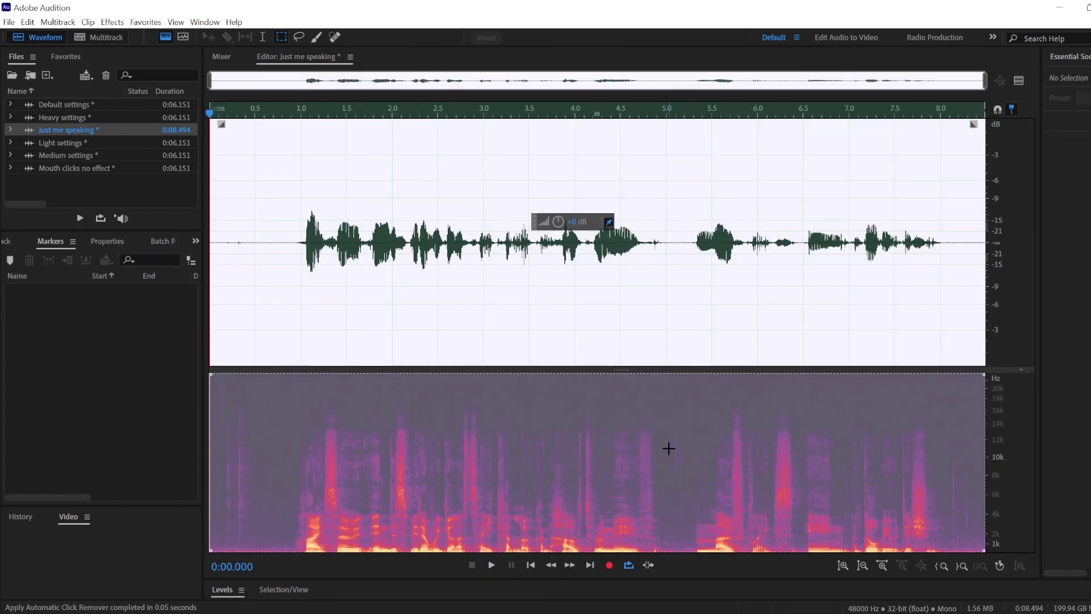
pyautogui.click(673, 449)
pyautogui.moveTo(690, 419); pyautogui.dragTo(657, 496)
pyautogui.click(479, 404)
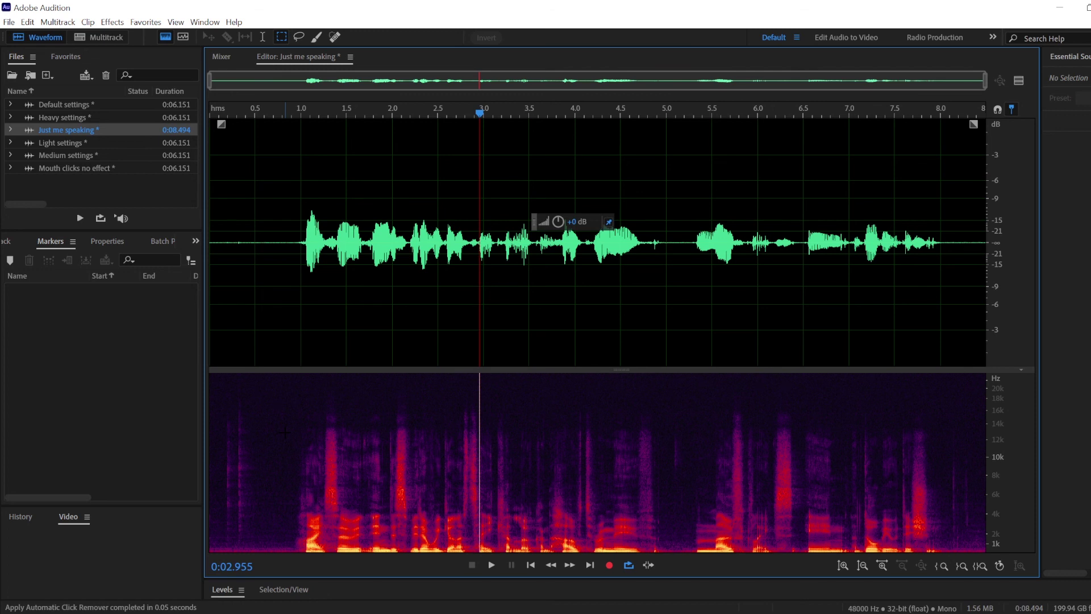
pyautogui.moveTo(283, 414); pyautogui.dragTo(210, 550)
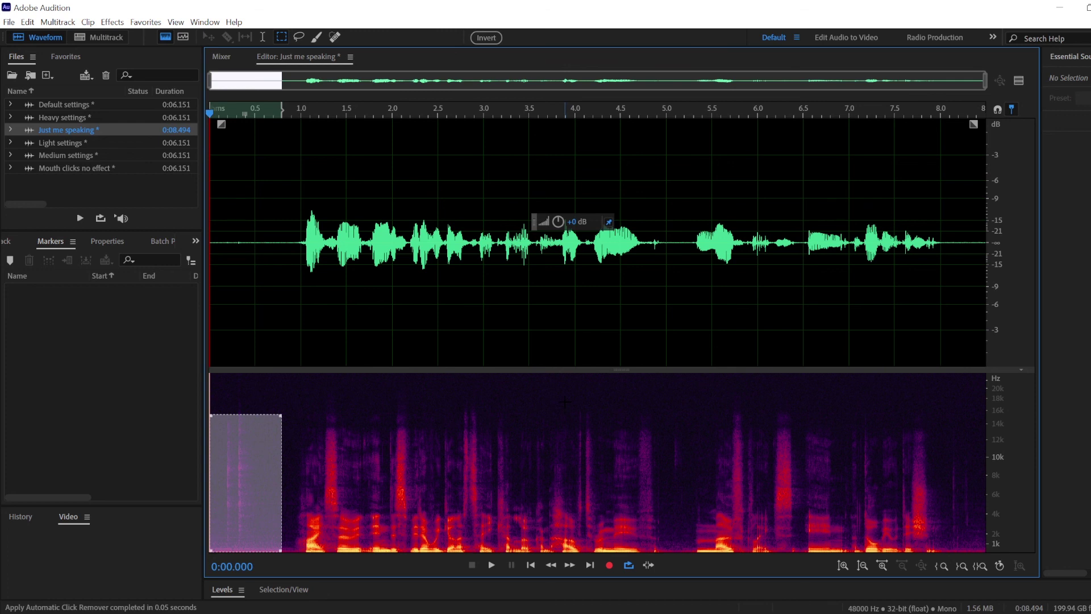
pyautogui.click(565, 402)
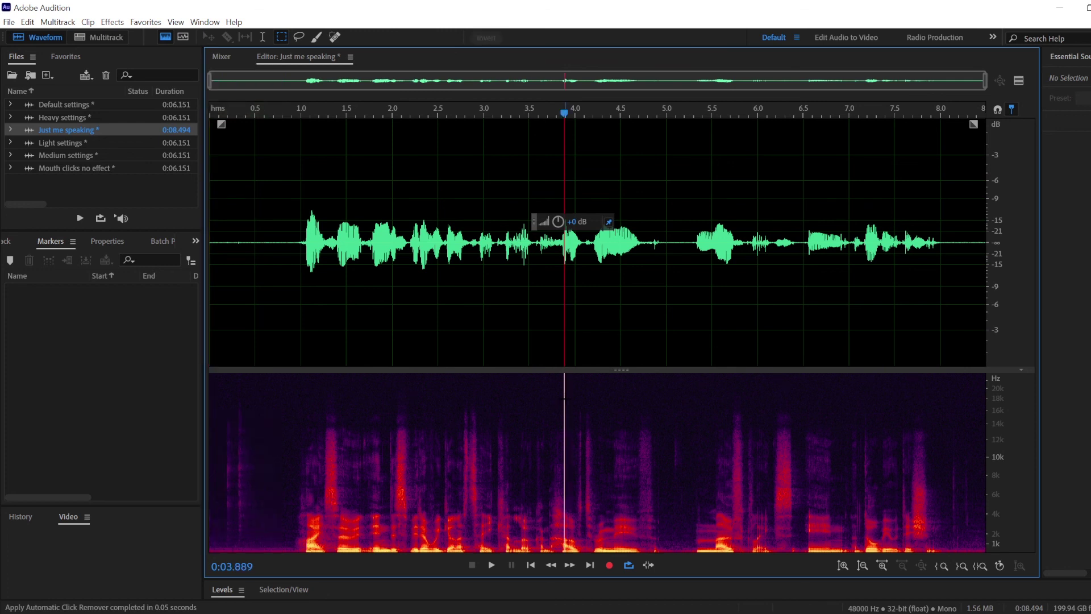